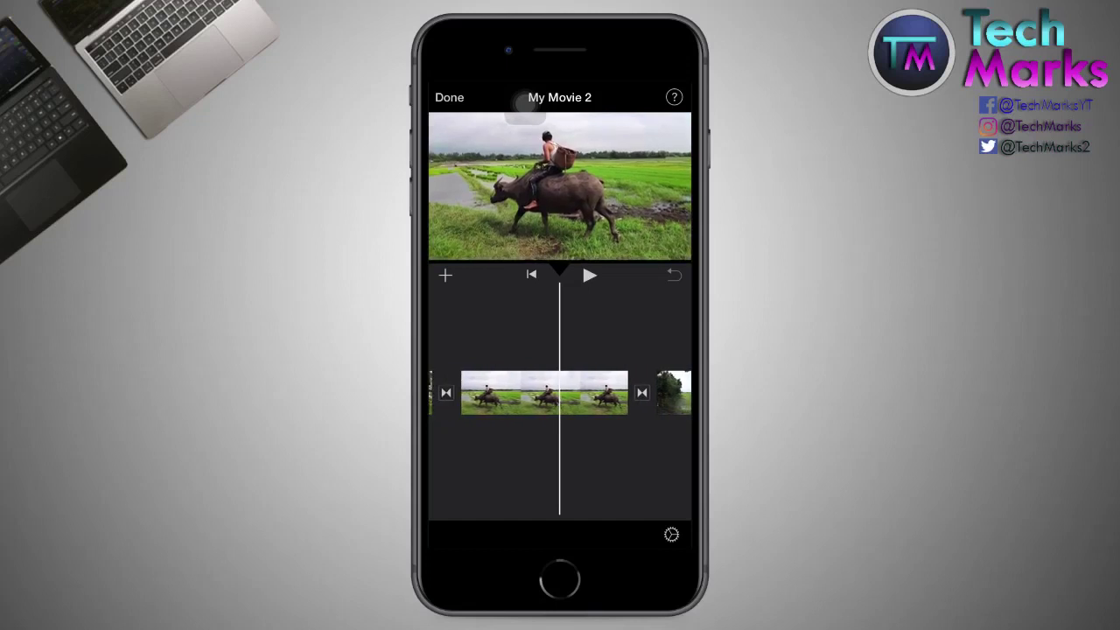
- Open the media browser in the My Movie 2 project to add content
left_click(445, 275)
- Look through the My Music songs list, then open iMovie's built-in Soundtracks library
left_click(464, 344)
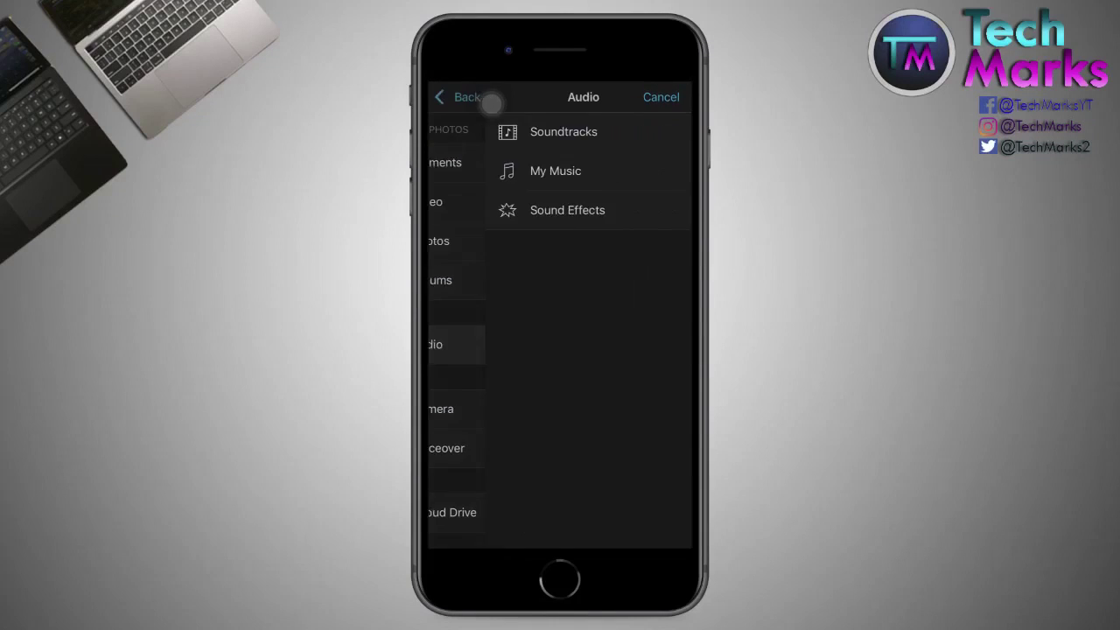
left_click(554, 170)
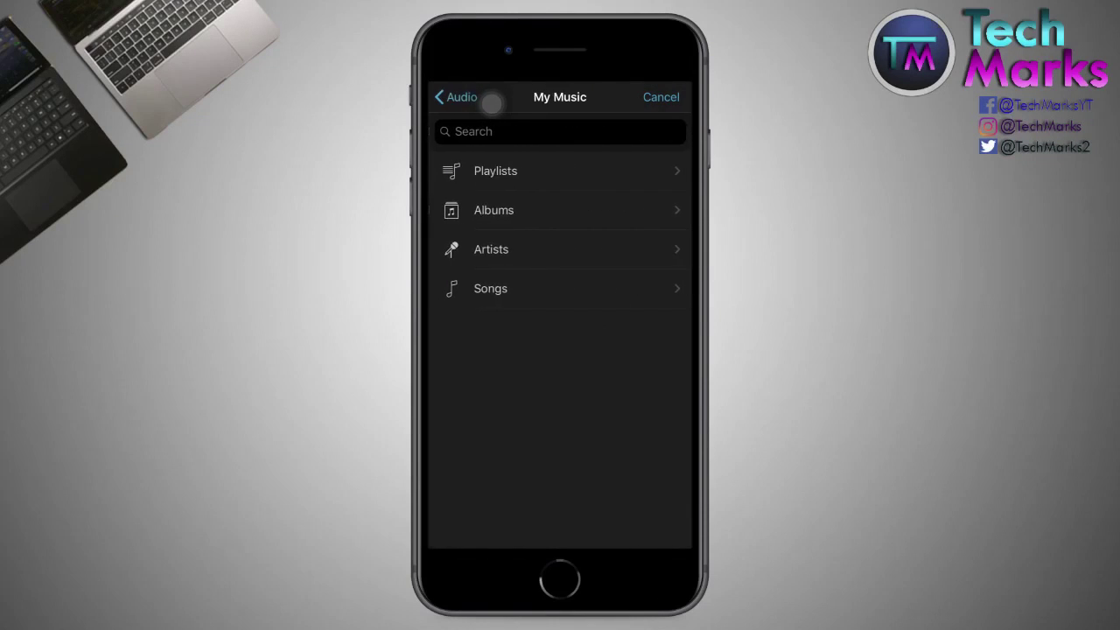
left_click(490, 289)
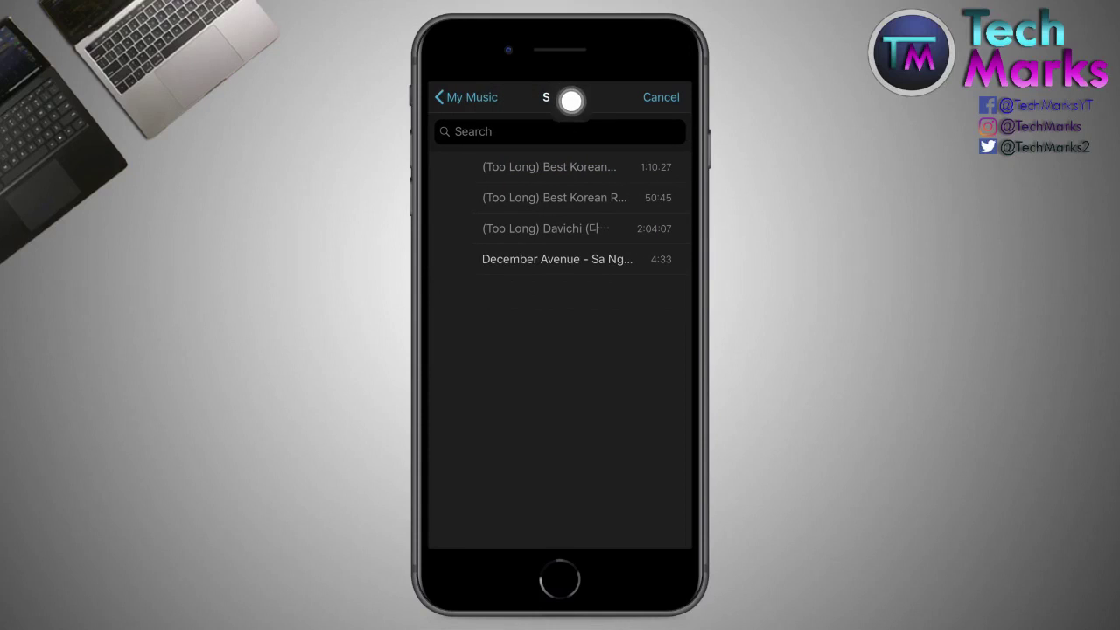
left_click(570, 103)
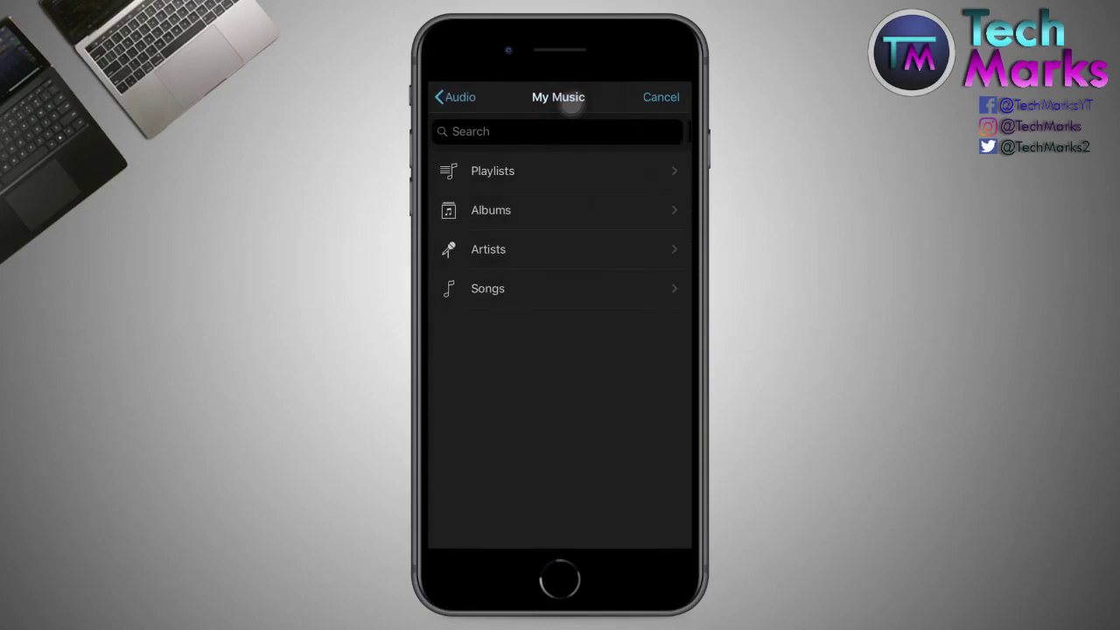
left_click(570, 103)
left_click(569, 131)
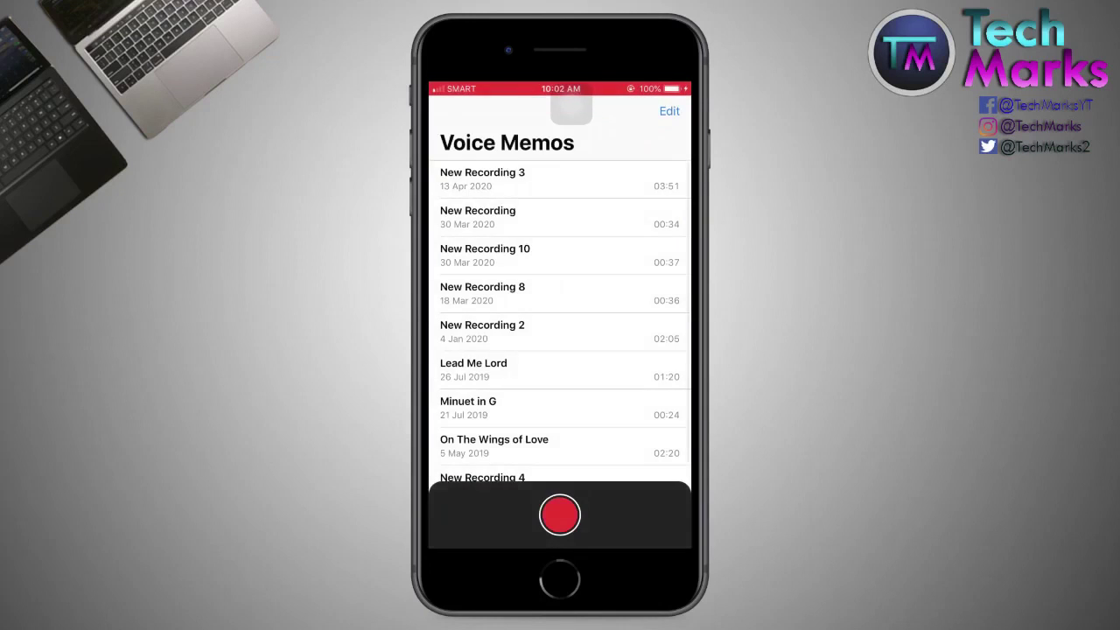
- Start a new voice recording for the movie
left_click(560, 514)
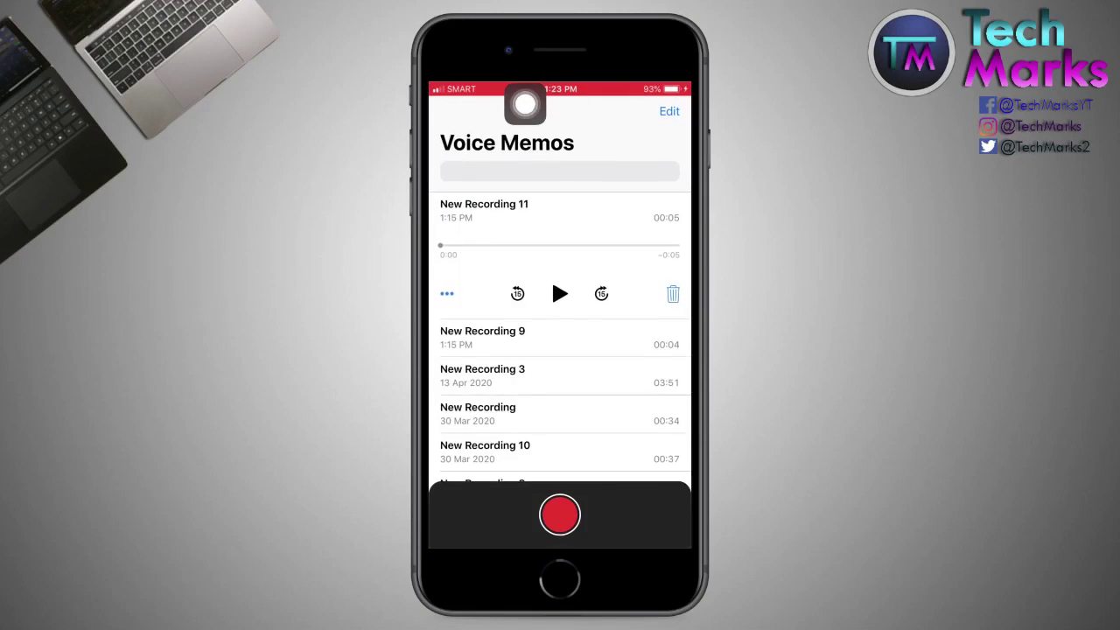
- Play New Recording 4 in Voice Memos and copy it into iMovie
scroll(560, 350, "down", 5)
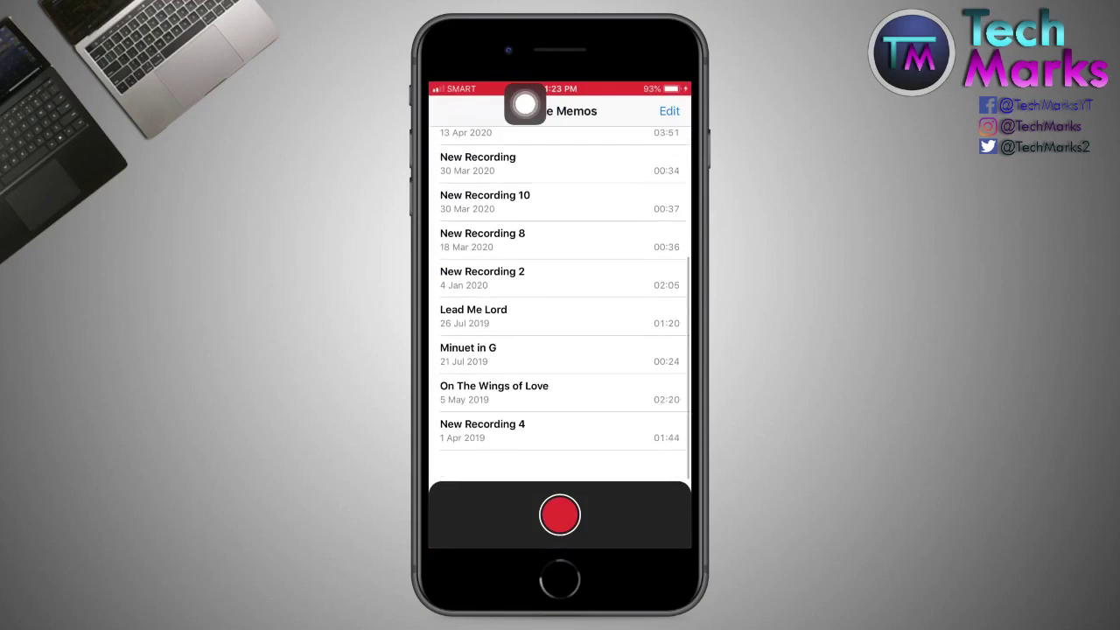
left_click(482, 461)
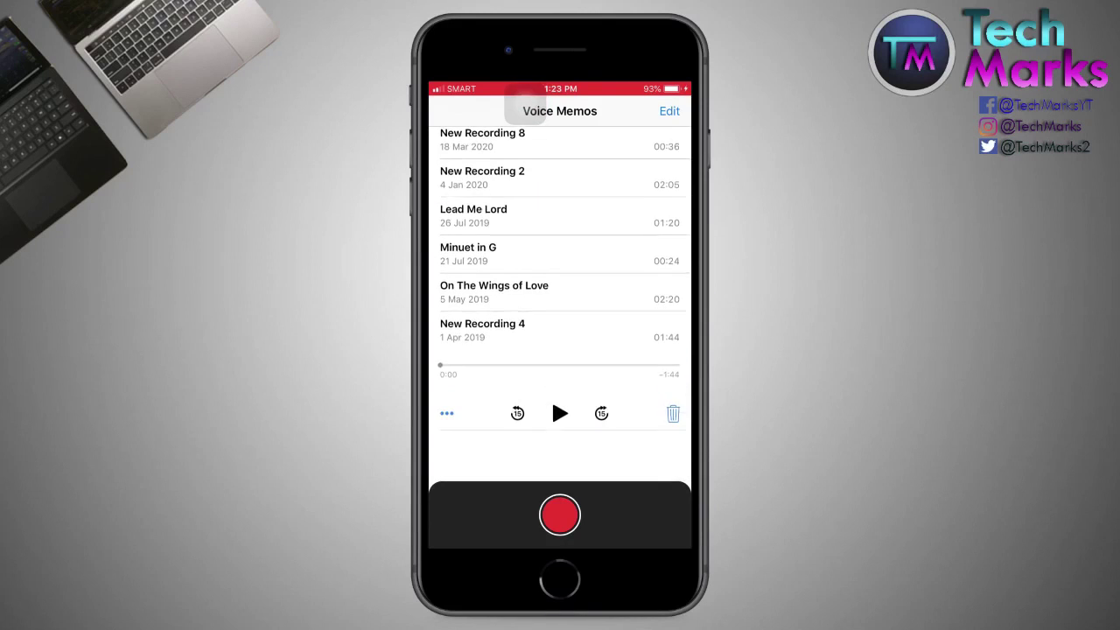
left_click(560, 455)
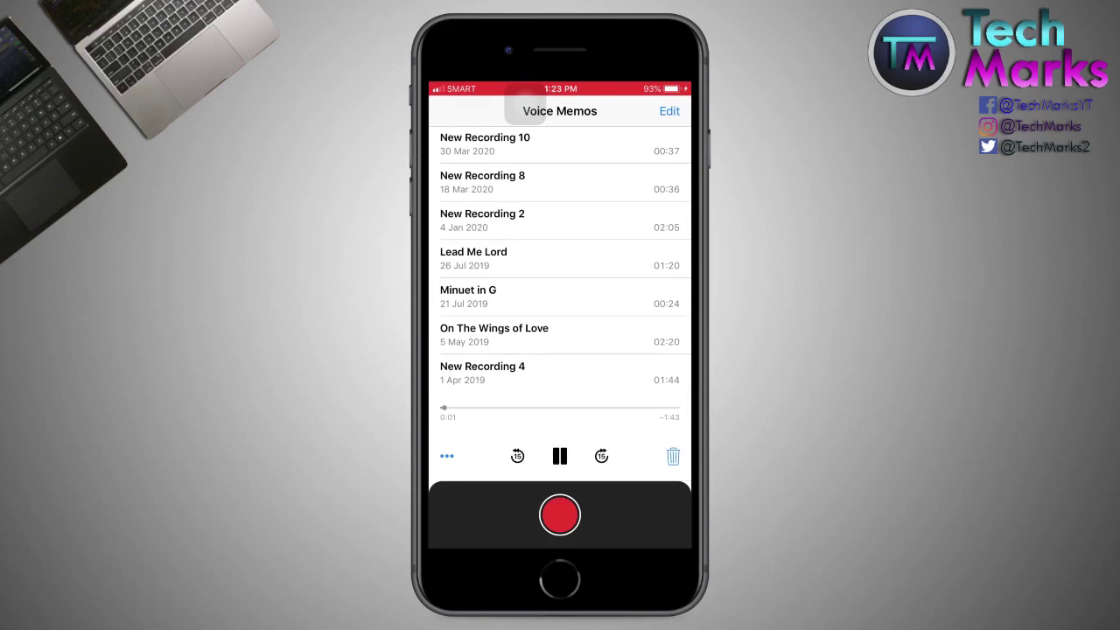
left_click(446, 456)
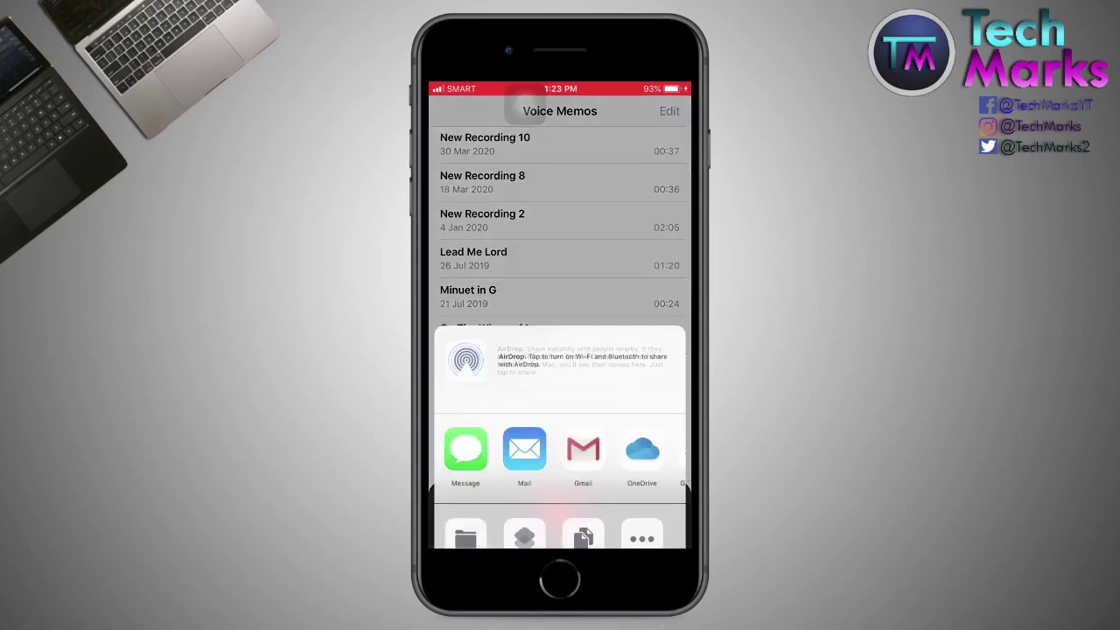
left_click_drag(647, 352, 464, 352)
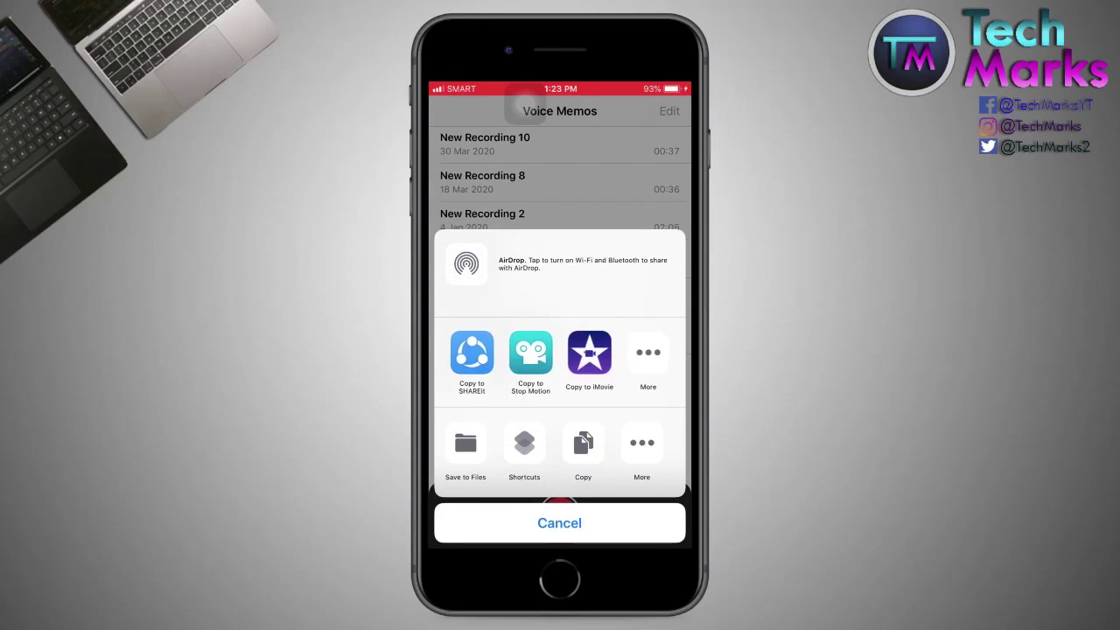
left_click(589, 352)
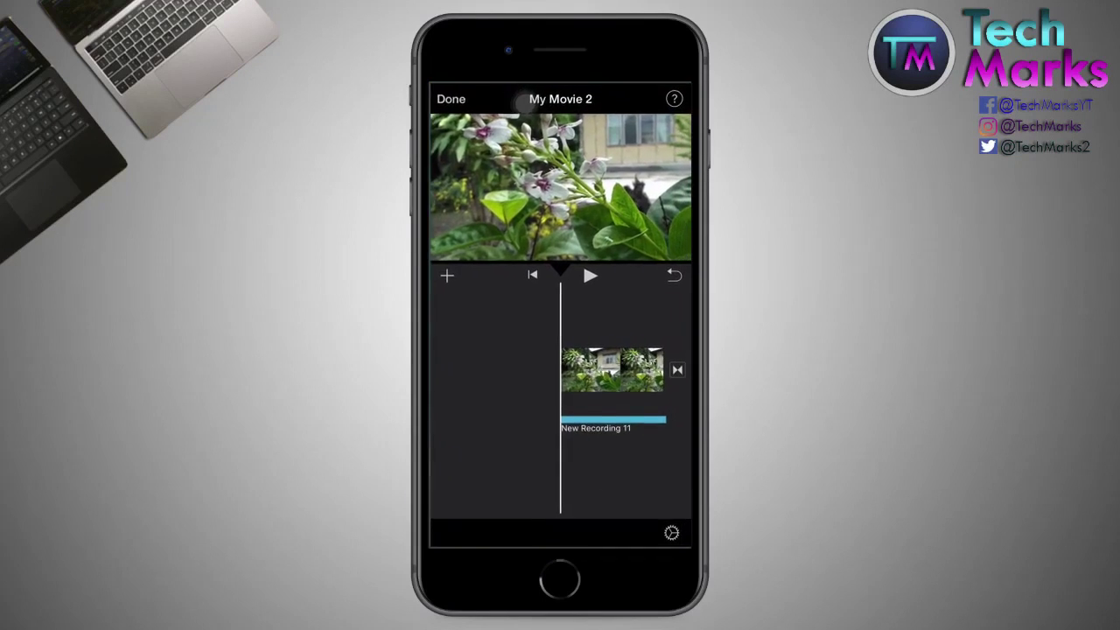
- Add the copied recording to My Movie 2 and skim the timeline back to its start
left_click(473, 227)
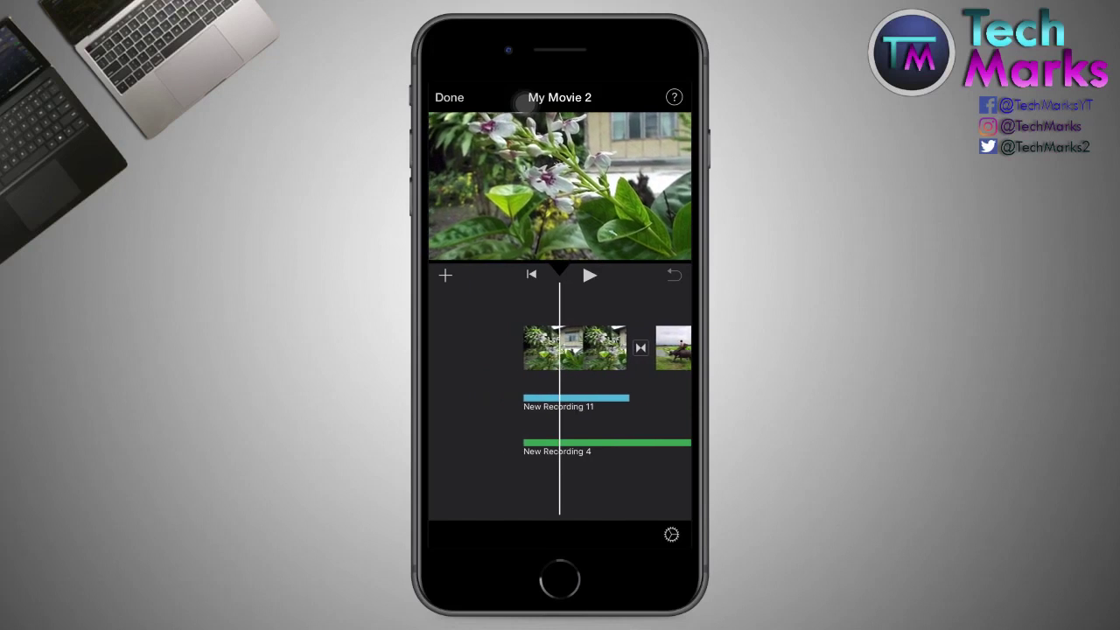
left_click_drag(630, 347, 490, 347)
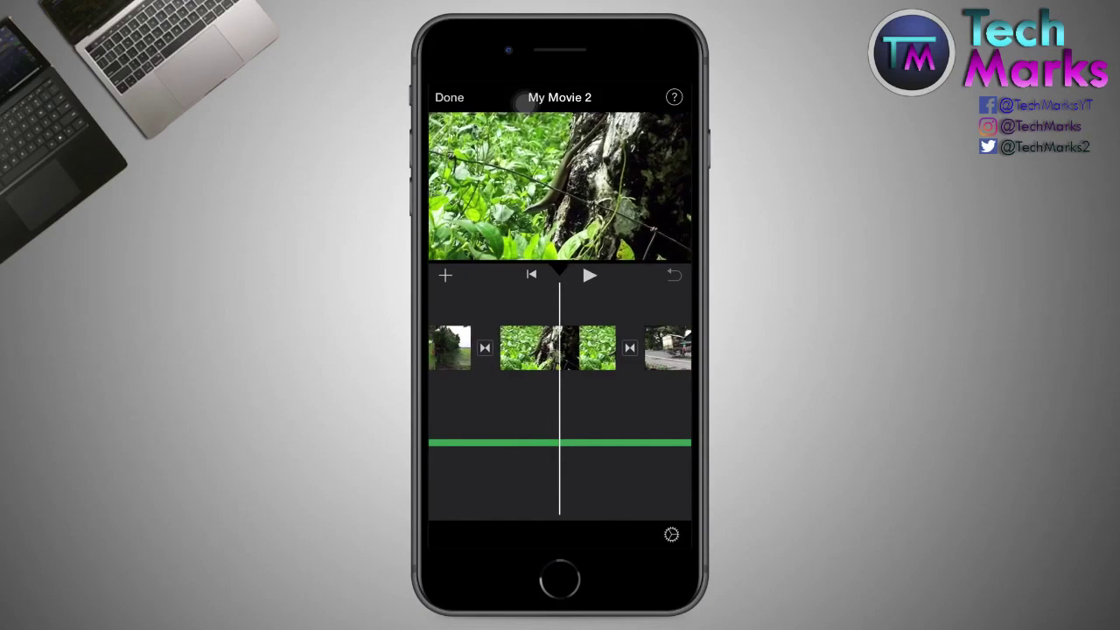
left_click_drag(630, 347, 490, 347)
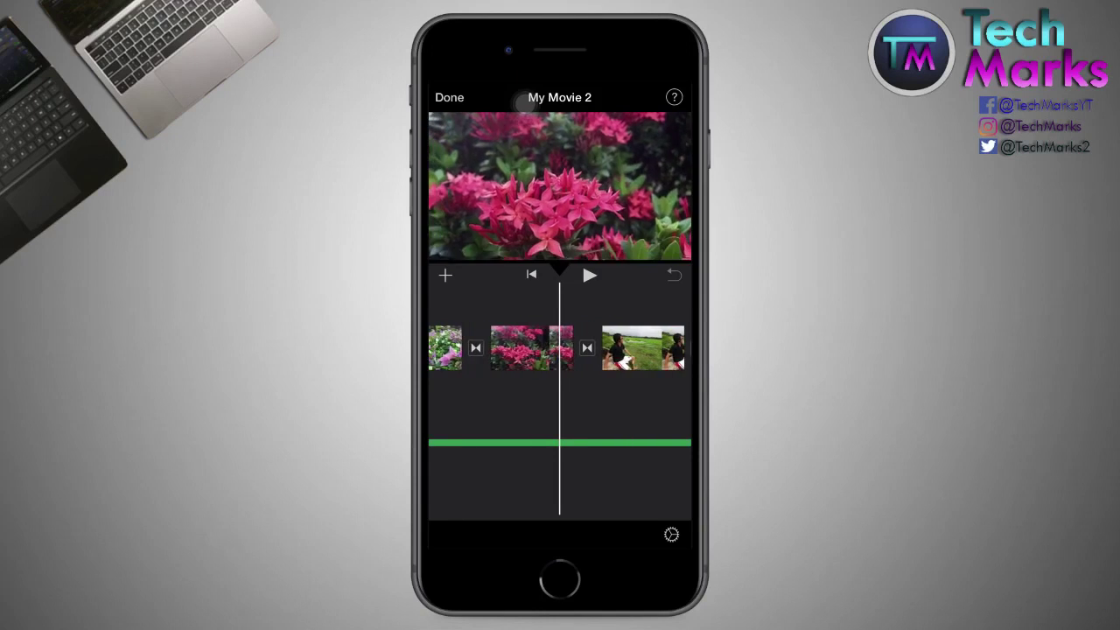
mouse_move(630, 347)
left_mouse_down()
mouse_move(490, 347)
mouse_move(630, 347)
left_mouse_up()
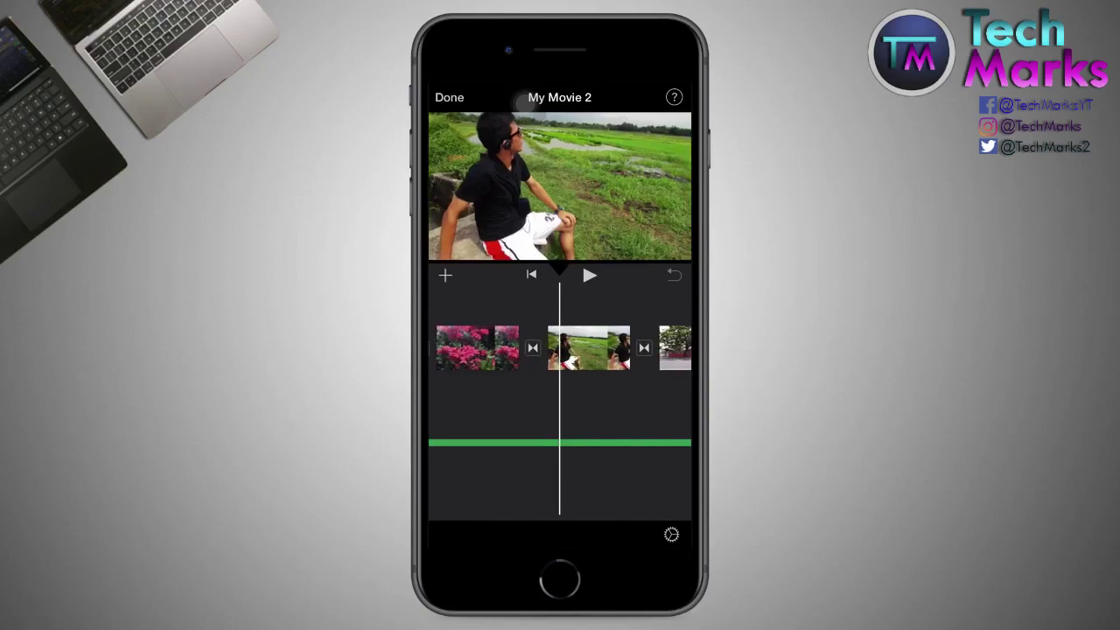
left_click_drag(490, 347, 630, 347)
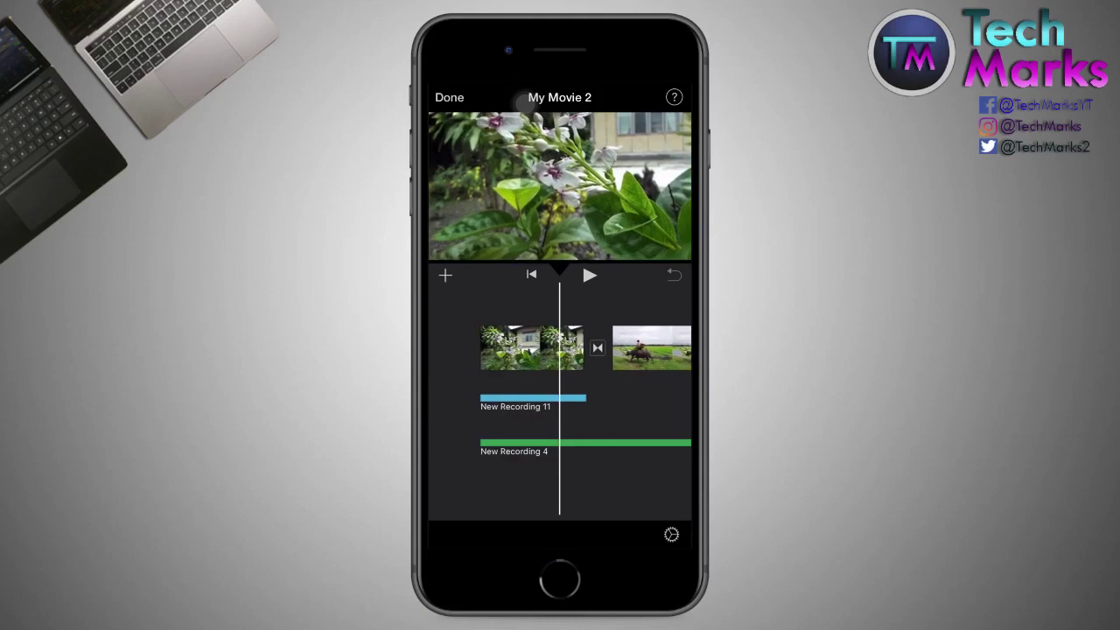
mouse_move(525, 347)
left_mouse_down()
mouse_move(595, 347)
mouse_move(498, 347)
left_mouse_up()
- Split New Recording 4 and delete the part past the first clip's end
left_click(612, 443)
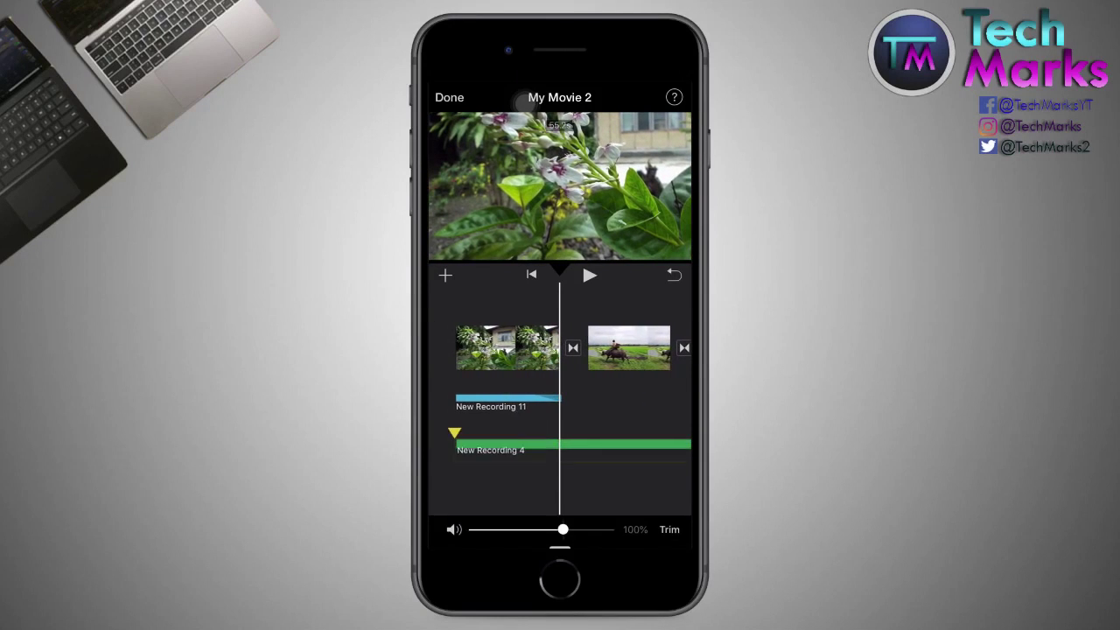
left_click(462, 533)
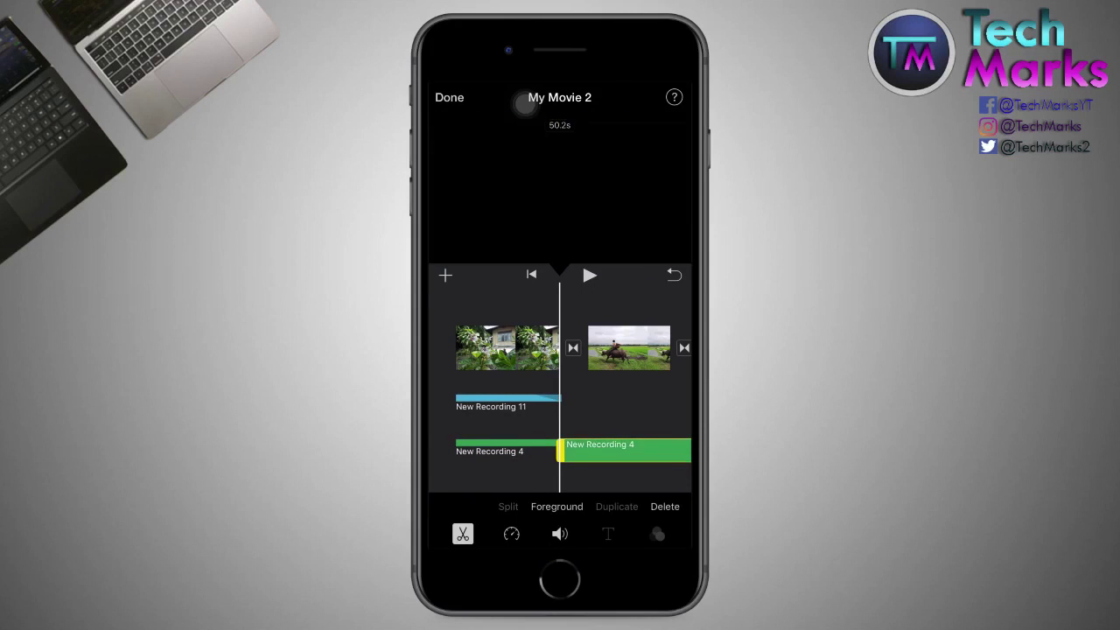
left_click(665, 506)
left_click(498, 448)
left_click(560, 533)
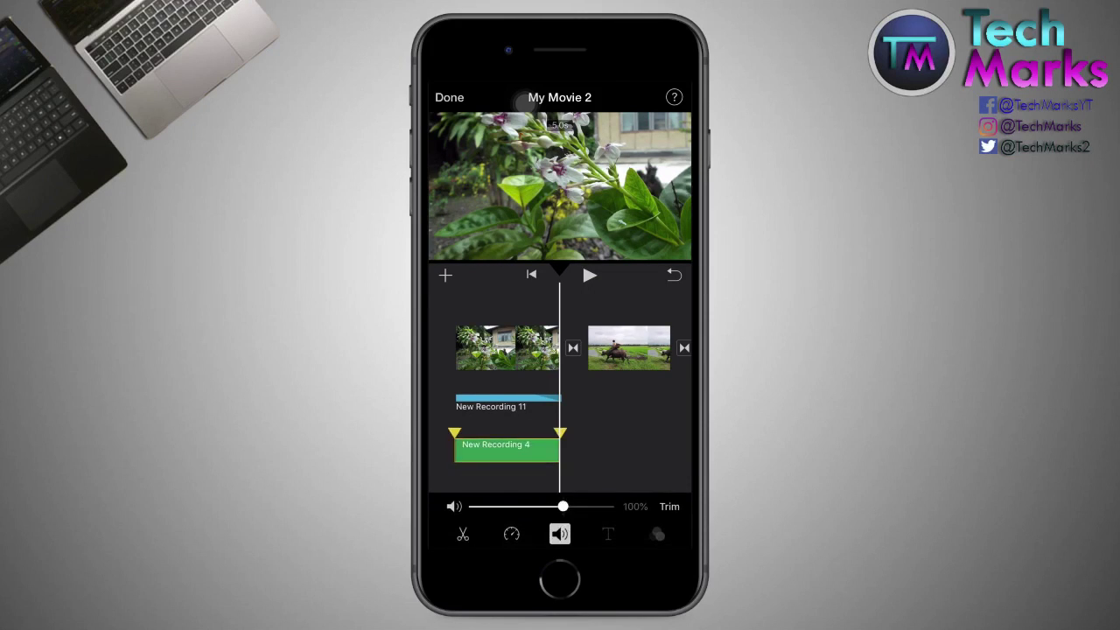
left_click(636, 510)
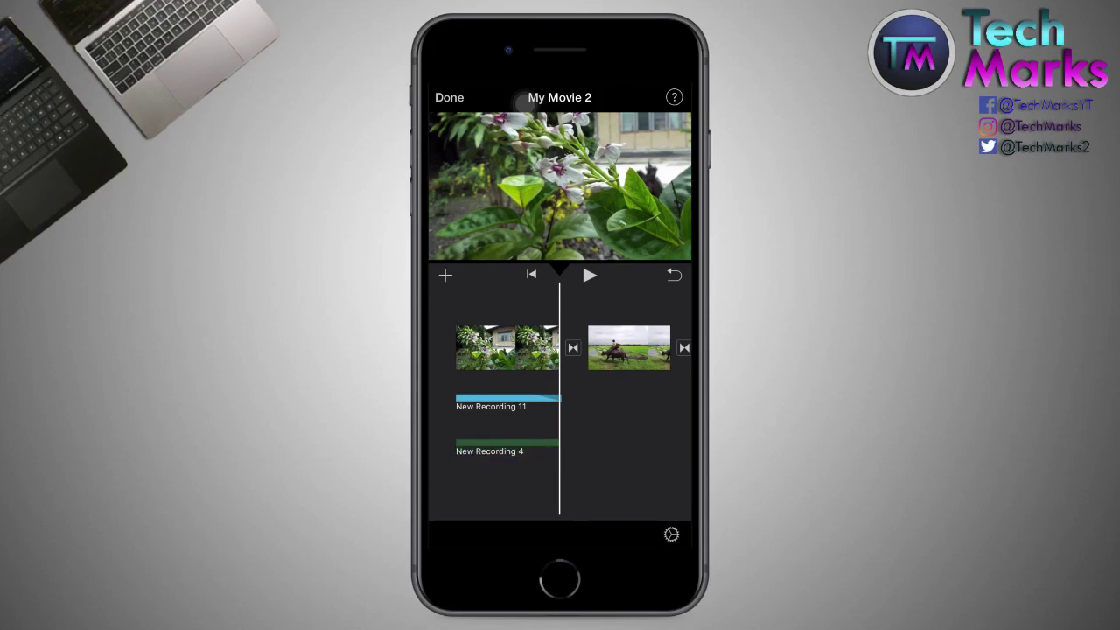
- Share New Recording 4 from Voice Memos again via Copy to iMovie
key("super")
left_click(559, 249)
left_click(446, 456)
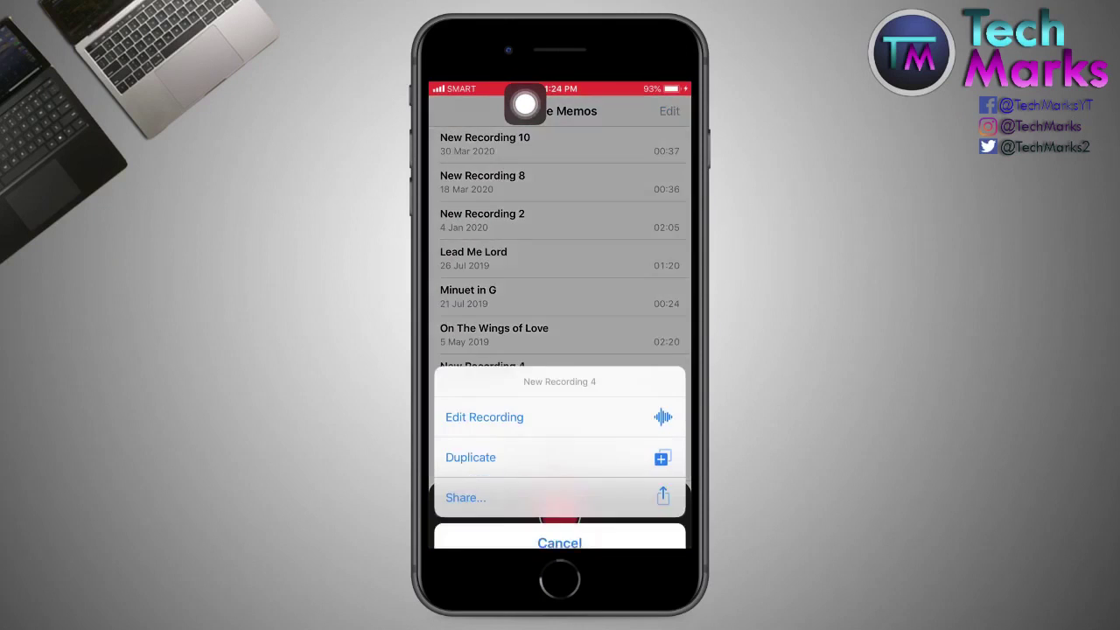
left_click(557, 540)
left_click_drag(648, 353, 525, 352)
left_click_drag(612, 353, 498, 352)
left_click(564, 353)
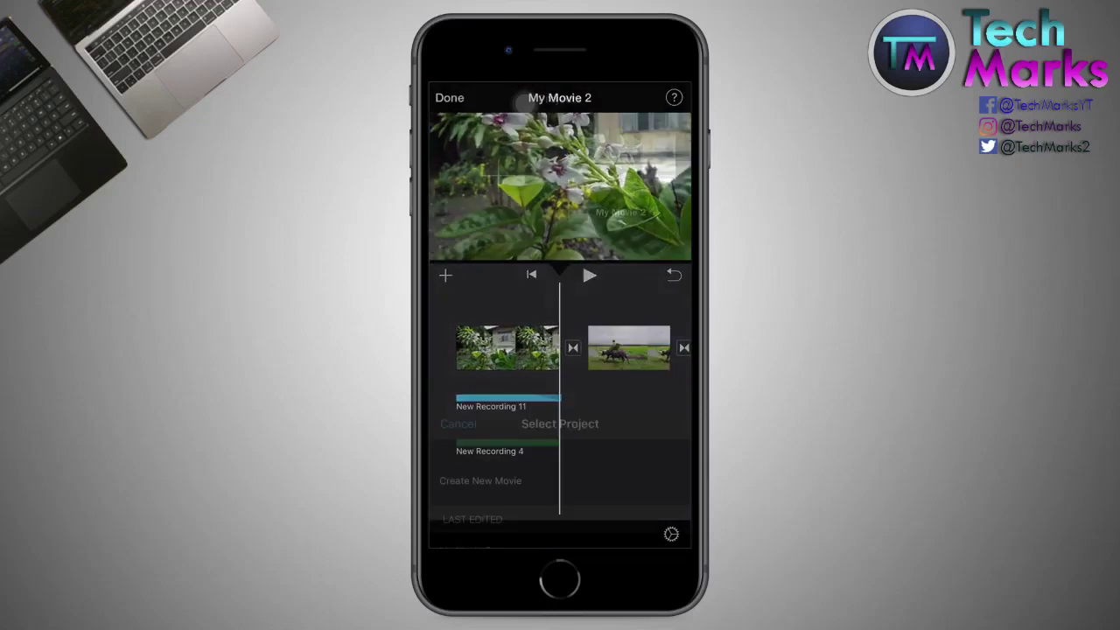
- Add the recording to My Movie 2 after the trimmed clip and finish editing
left_click(560, 522)
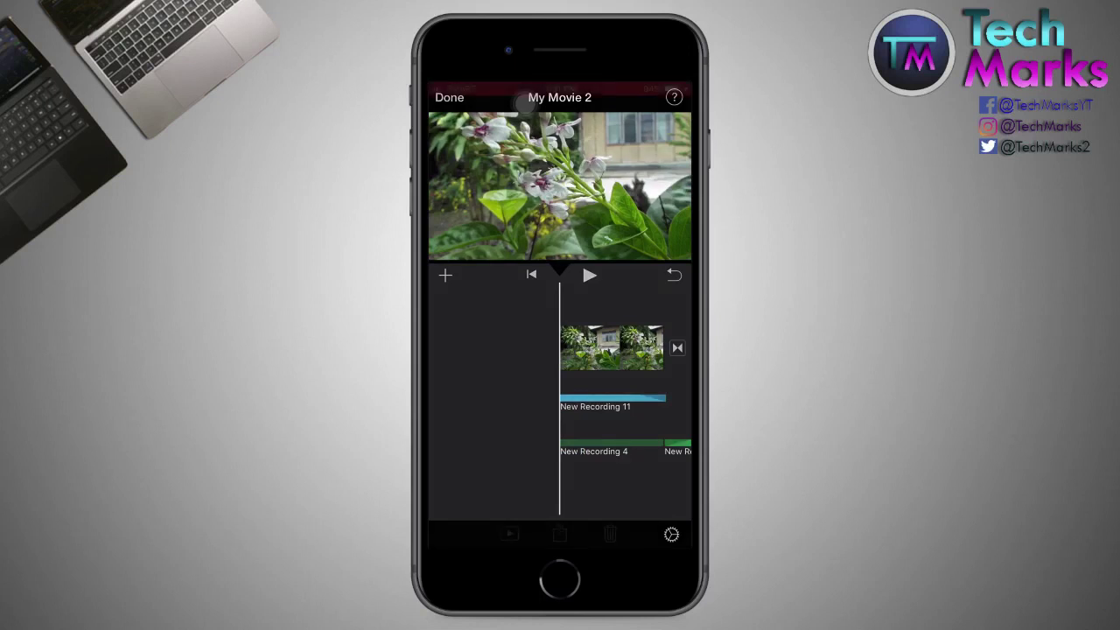
left_click(449, 97)
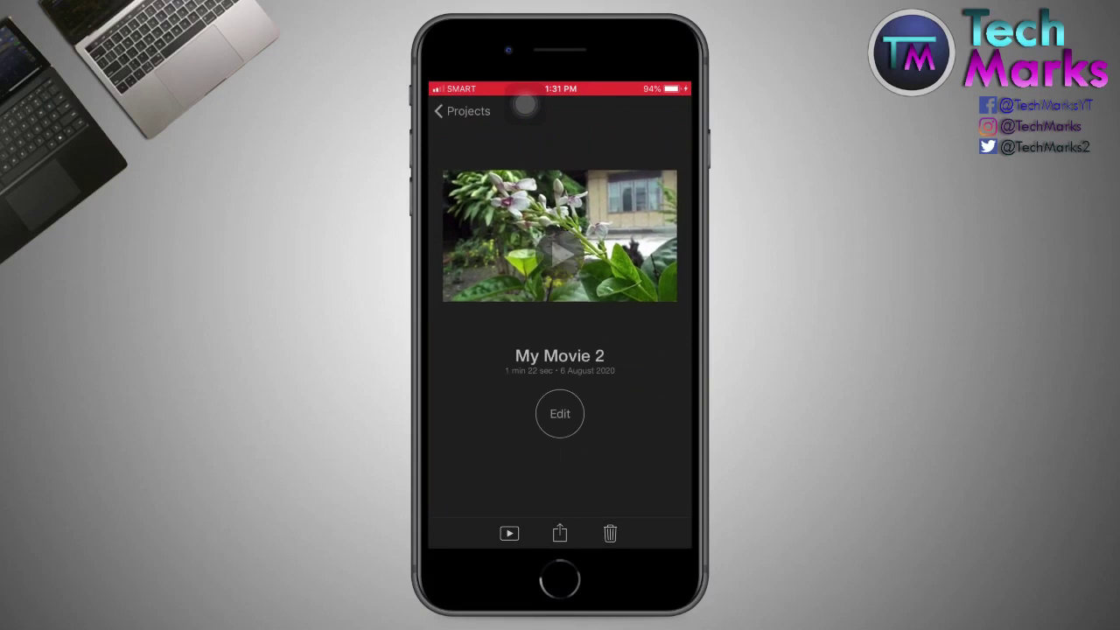
- Save My Movie 2 to the photo library and play the exported video from Camera Roll
left_click(560, 533)
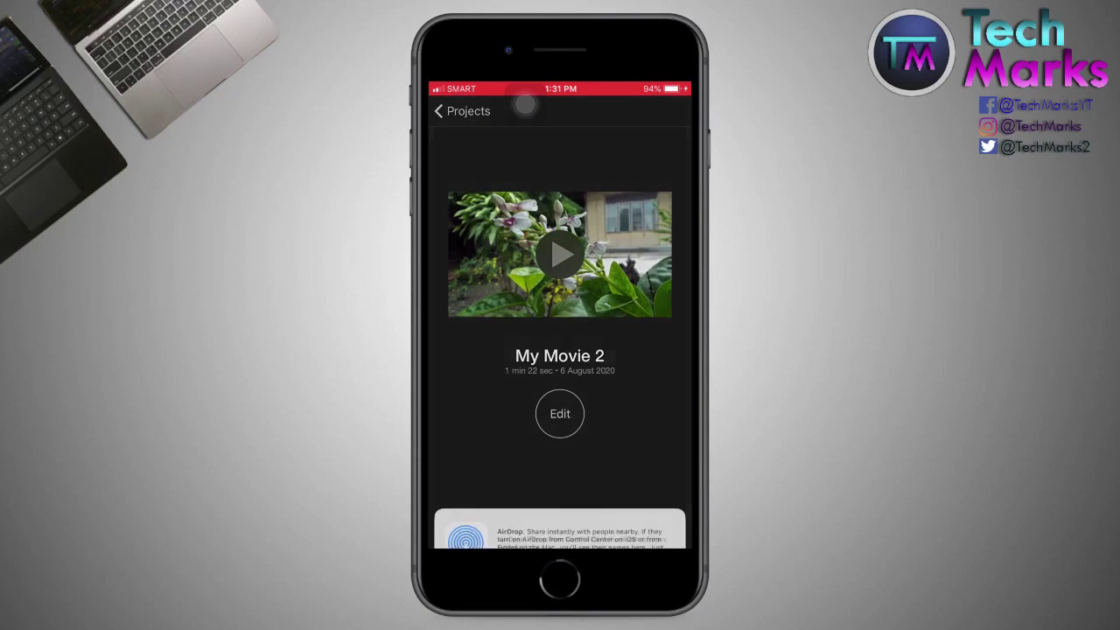
left_click(490, 543)
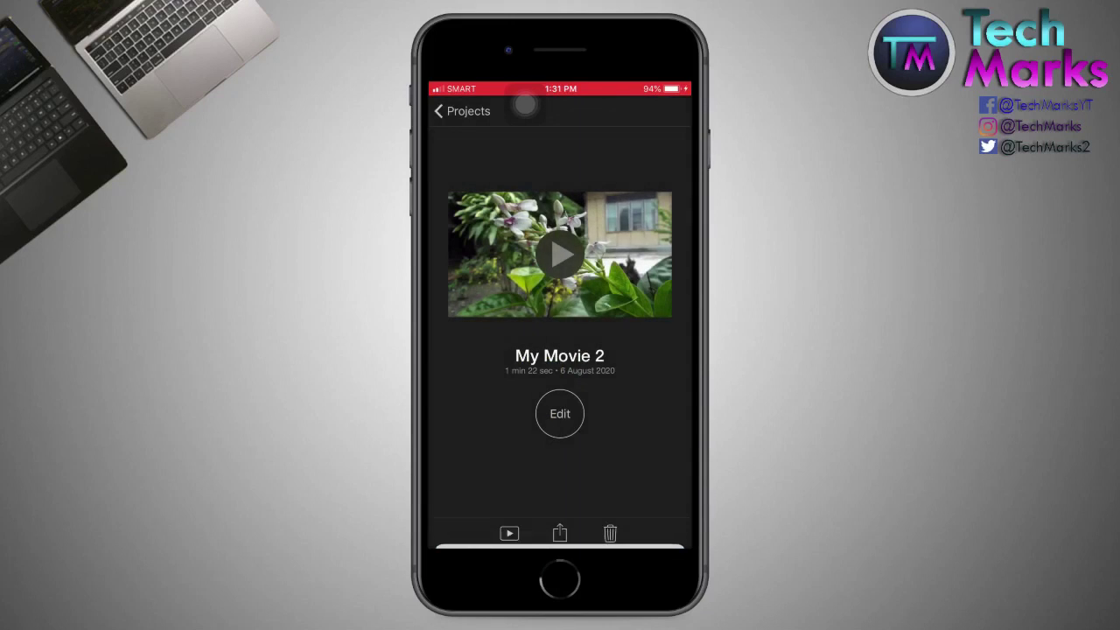
left_click(560, 478)
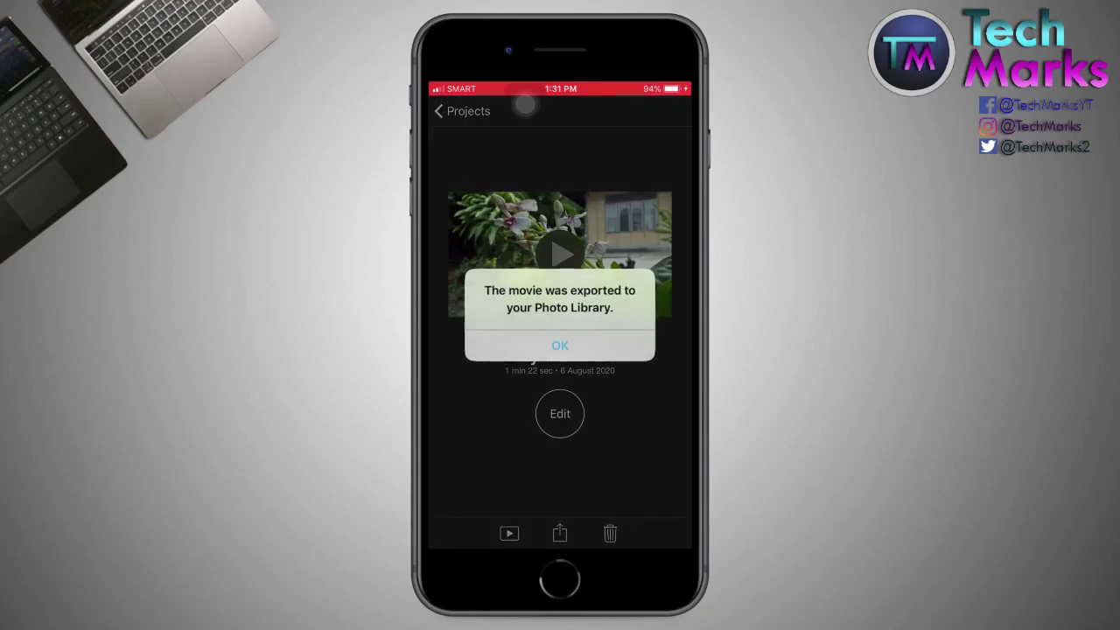
left_click(592, 117)
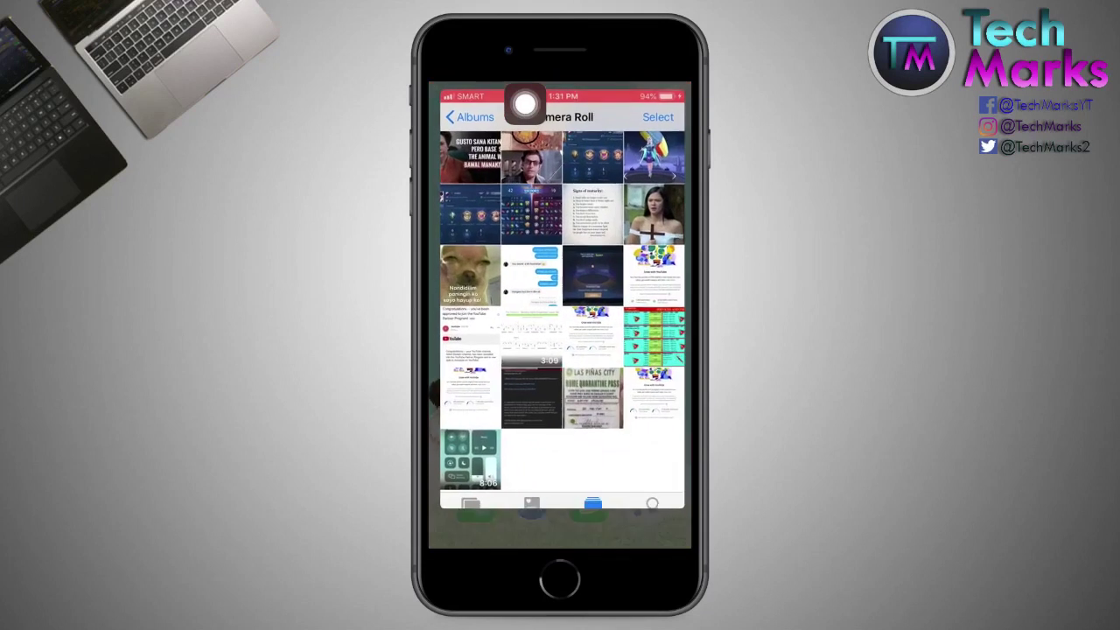
left_click(527, 479)
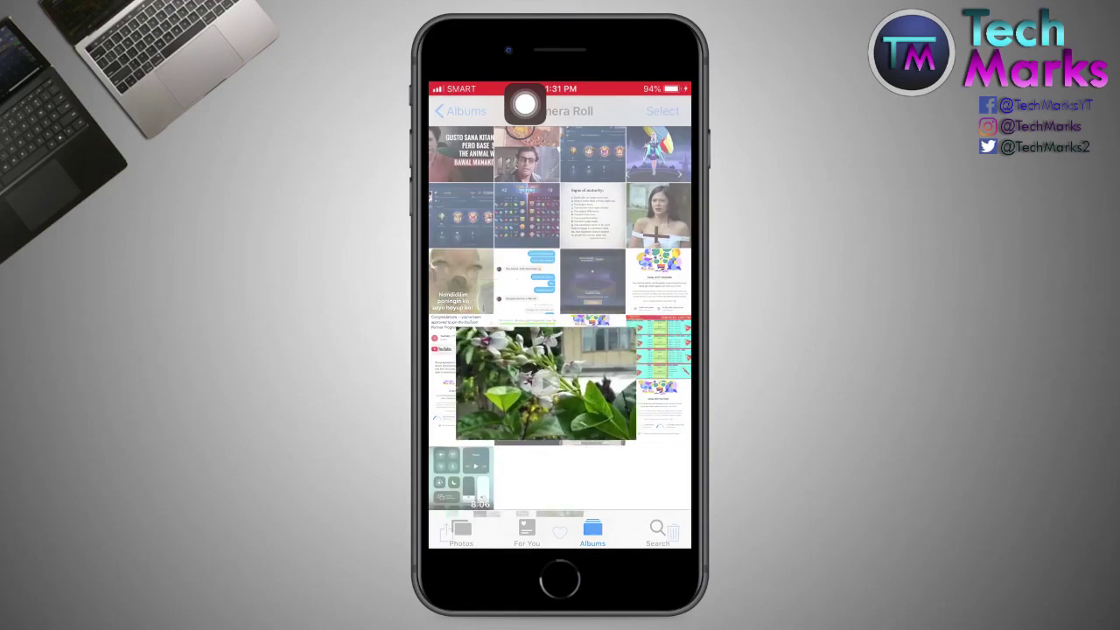